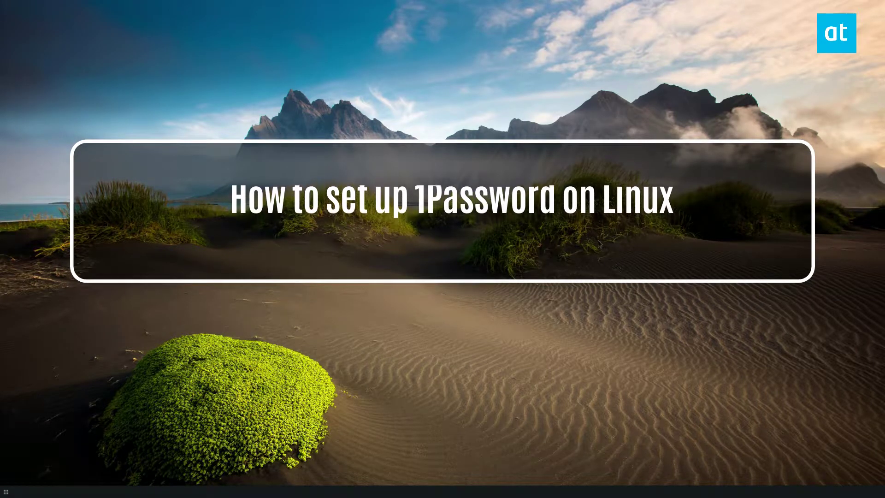
Open a terminal in the Desktop folder from the desktop menu and centre its window
right_click(335, 148)
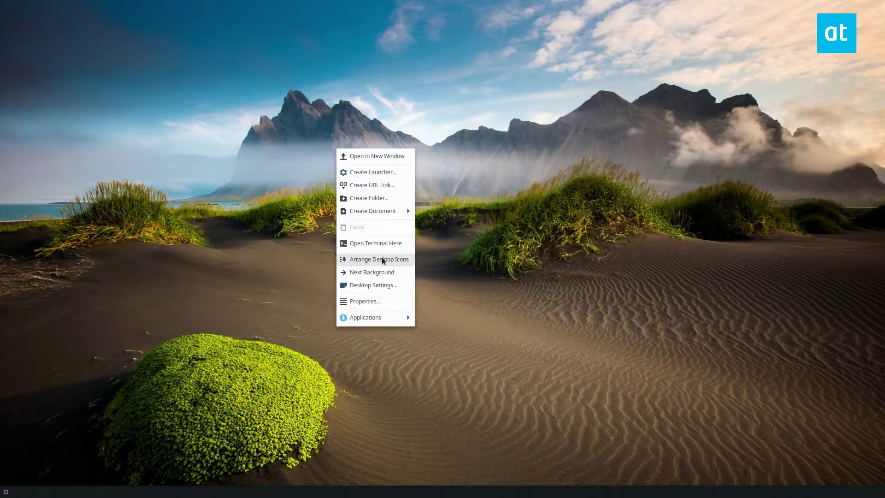
left_click(375, 243)
left_click_drag(239, 19, 439, 110)
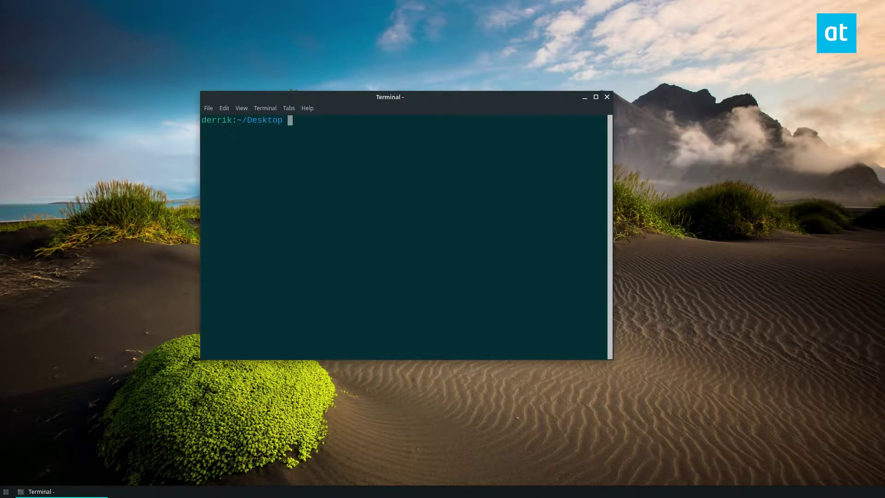
left_click(374, 169)
Run 'snap search 1password', maximize the terminal, and inspect the official 1password result
type("snap sear")
type("ch 1p")
type("assword")
key("Return")
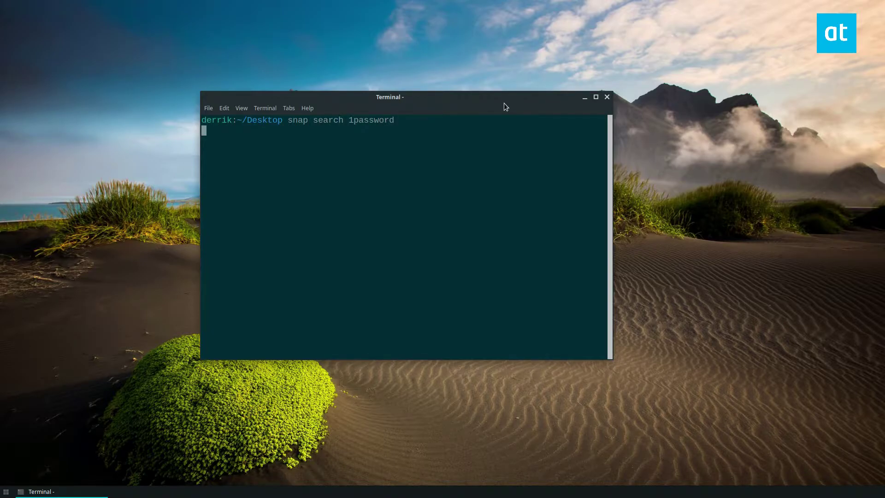
left_click(595, 97)
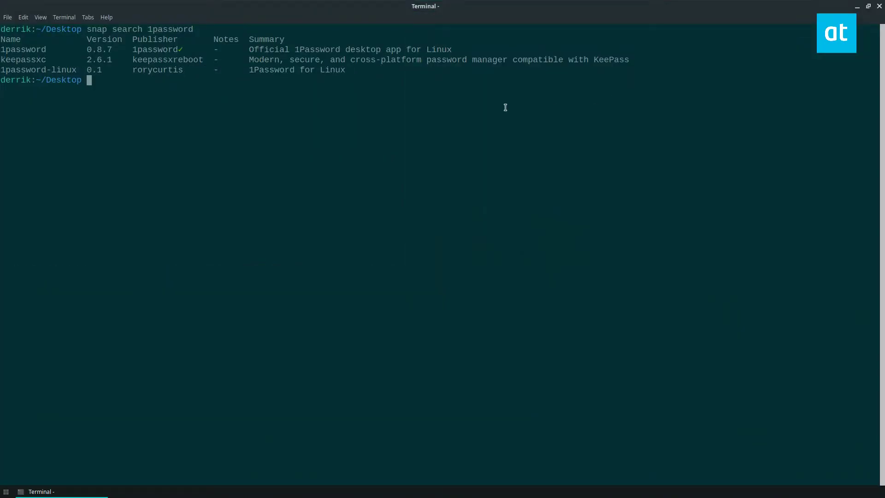
double_click(47, 48)
left_click_drag(186, 69, 3, 70)
left_click(98, 73)
left_click_drag(188, 50, 134, 50)
left_click(141, 46)
Run 'sudo snap install --edge 1password' and authenticate with the sudo password
type("sudo snap install --edge 1password")
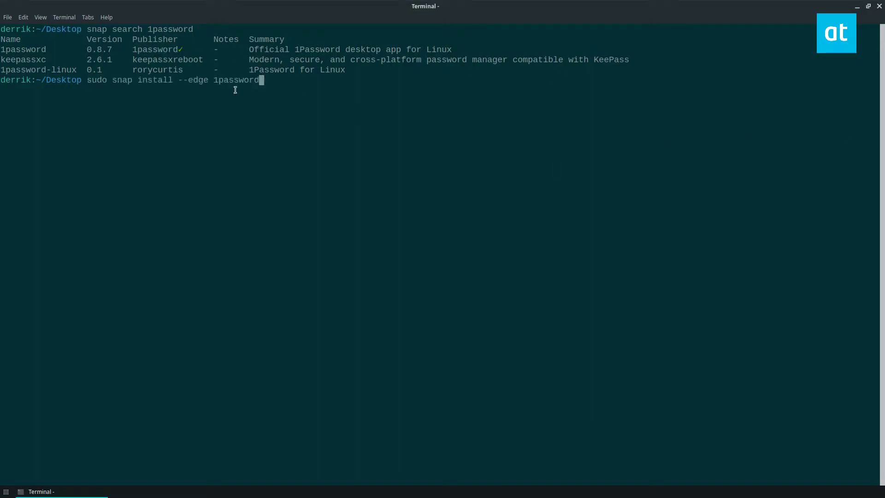
left_click_drag(212, 79, 183, 80)
left_click(318, 80)
key("Return")
type("**")
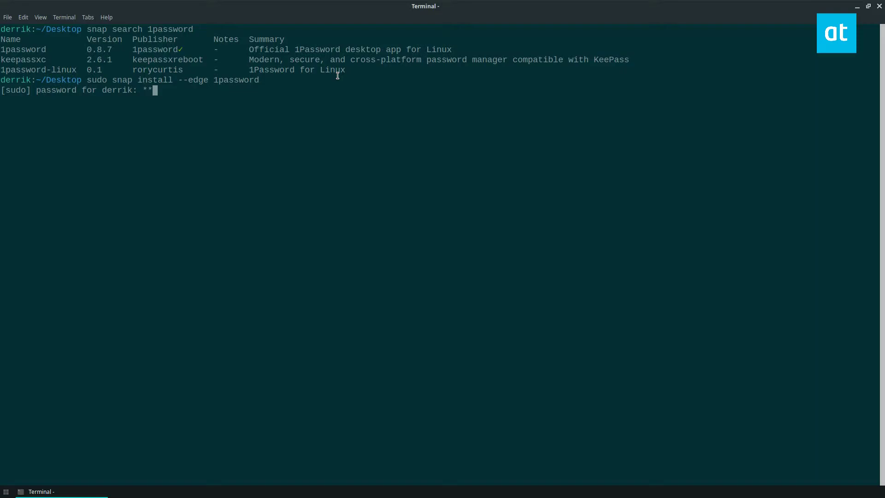
type("******")
key("Return")
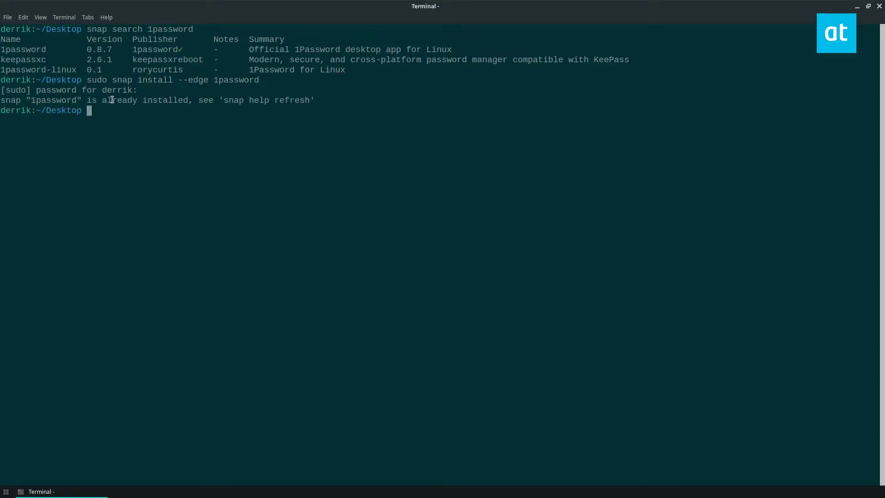
Search '1p' in the Whisker Menu and launch 1Password
key("super")
type("1")
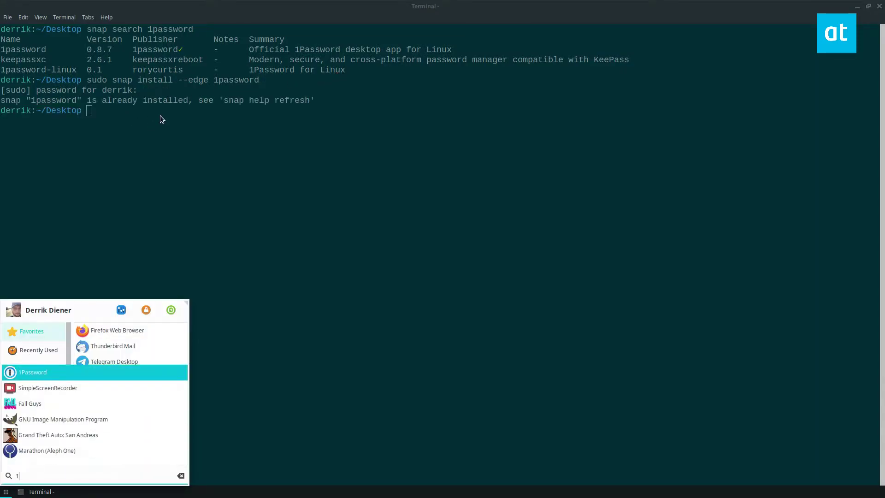
type("p")
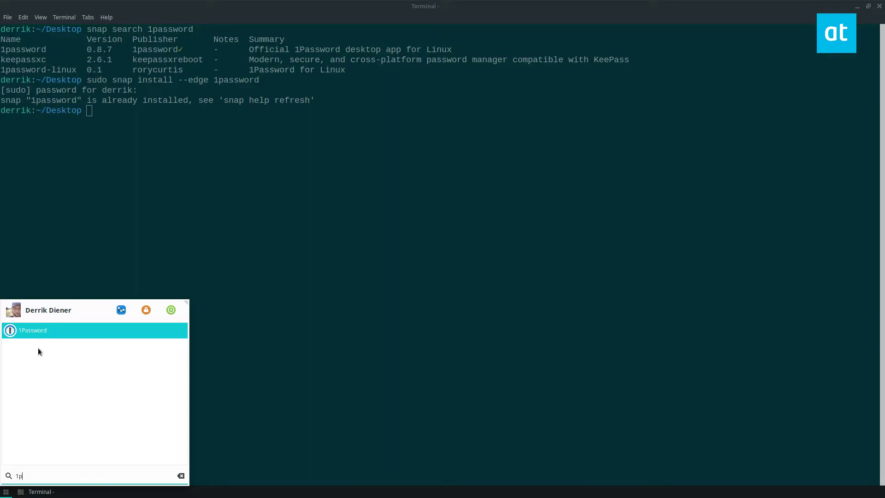
key("super")
key("super")
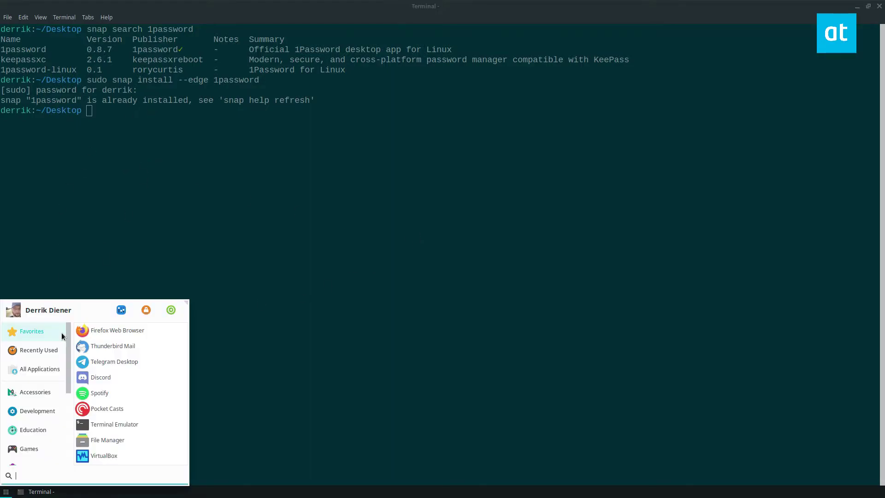
type("1p")
key("Return")
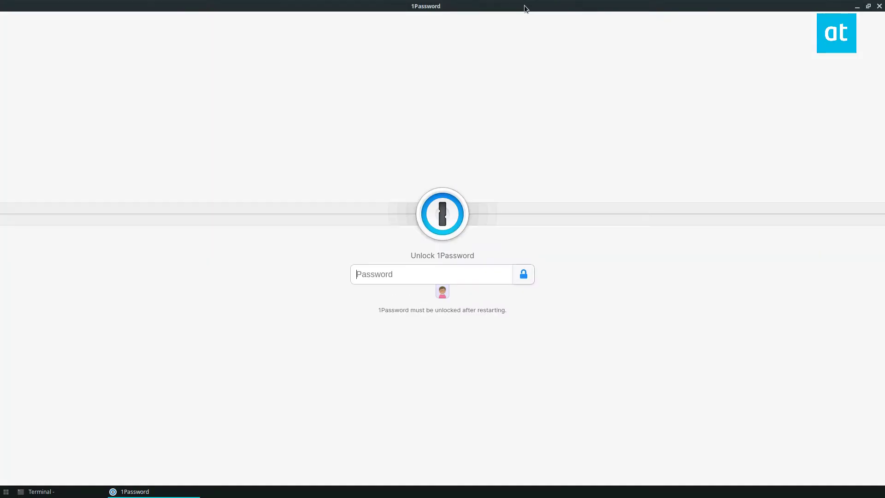
Maximize 1Password and unlock it with the master password
double_click(557, 4)
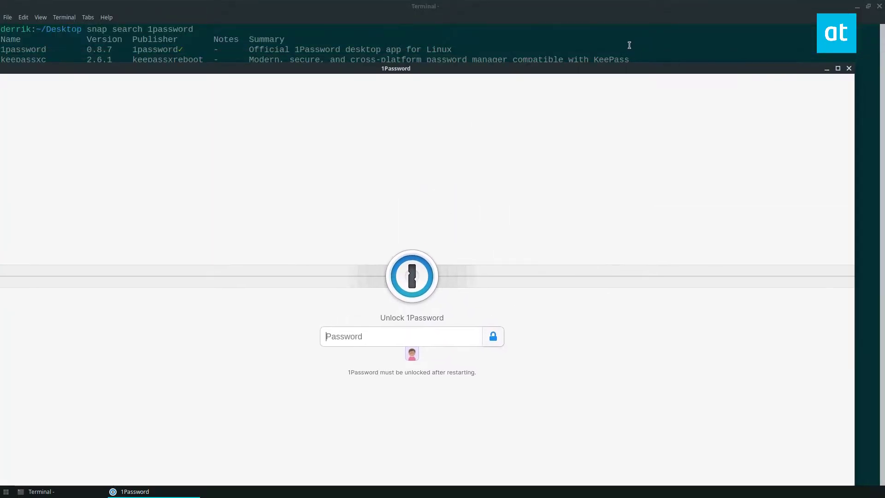
left_click(838, 68)
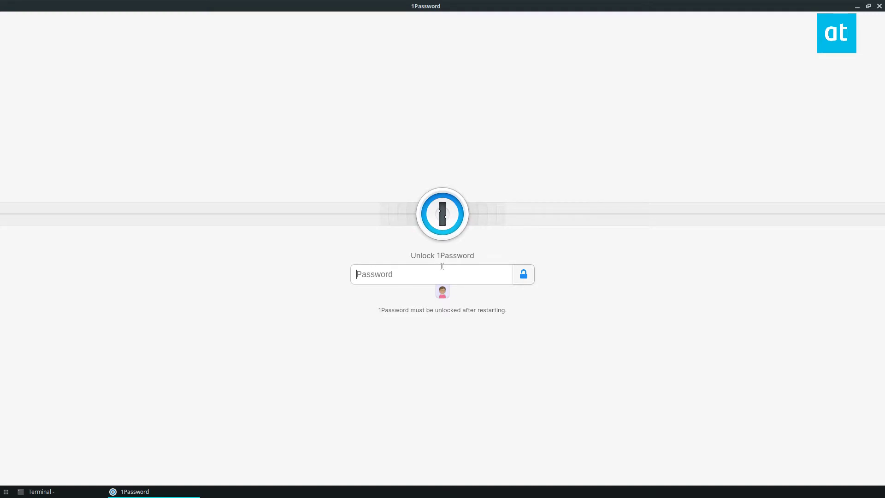
type("a")
key("Return")
type("a")
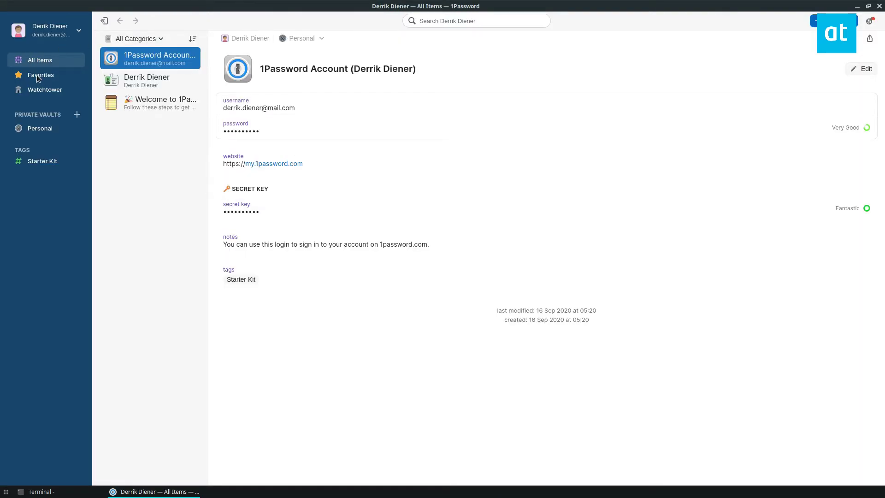
Browse Favorites, Watchtower and Personal, return to All Items, and restore the window size
left_click(37, 74)
left_click(34, 63)
left_click(39, 88)
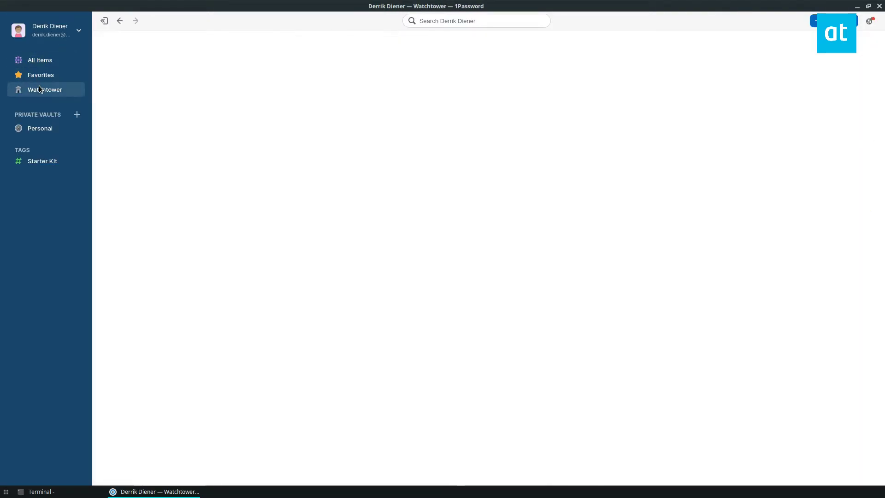
left_click(29, 61)
left_click(51, 127)
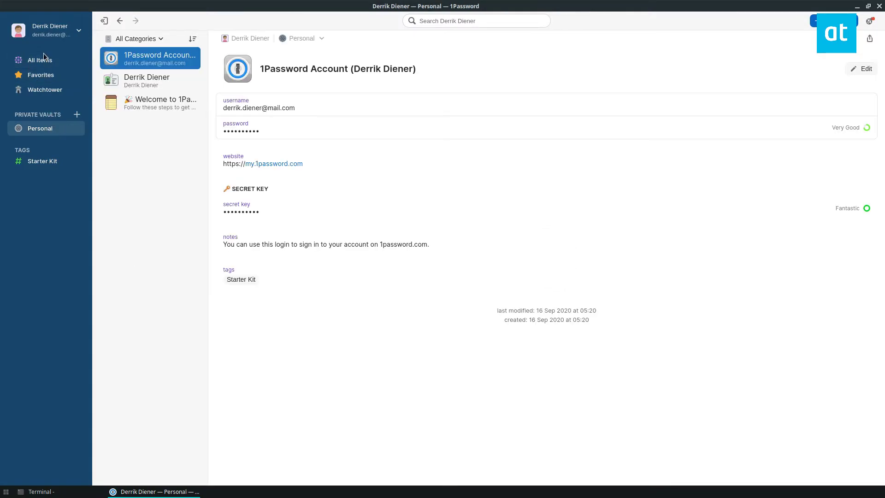
left_click(33, 59)
left_click(868, 6)
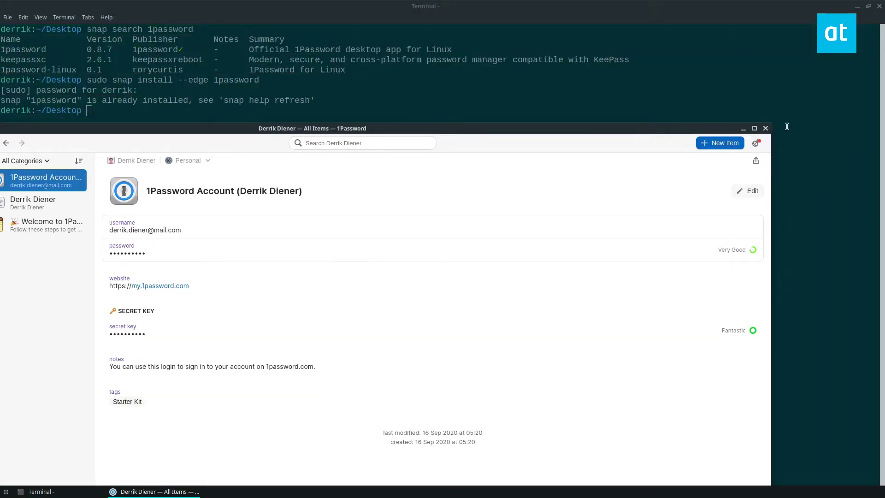
Close 1Password and review the snap install output in the terminal
left_click(765, 128)
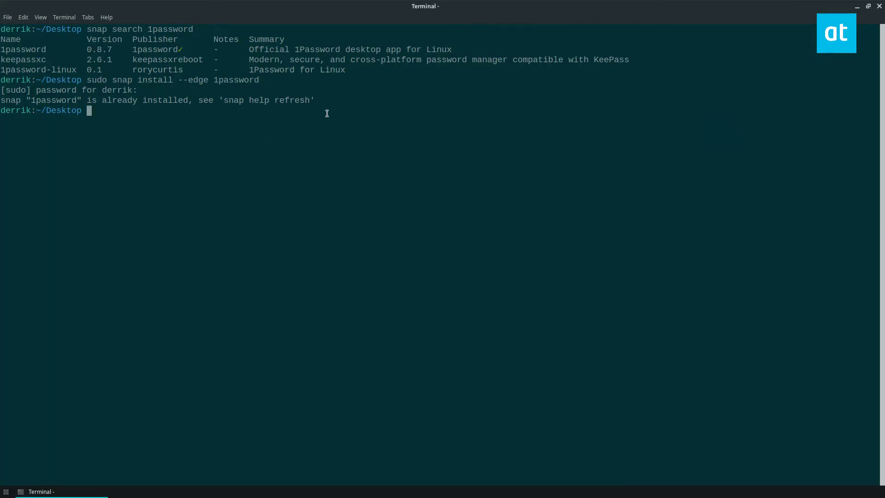
left_click_drag(269, 80, 90, 79)
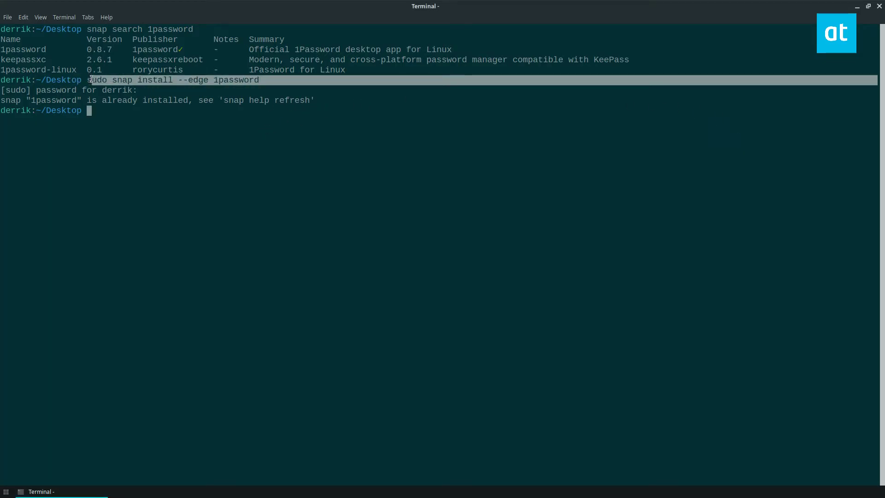
left_click(481, 118)
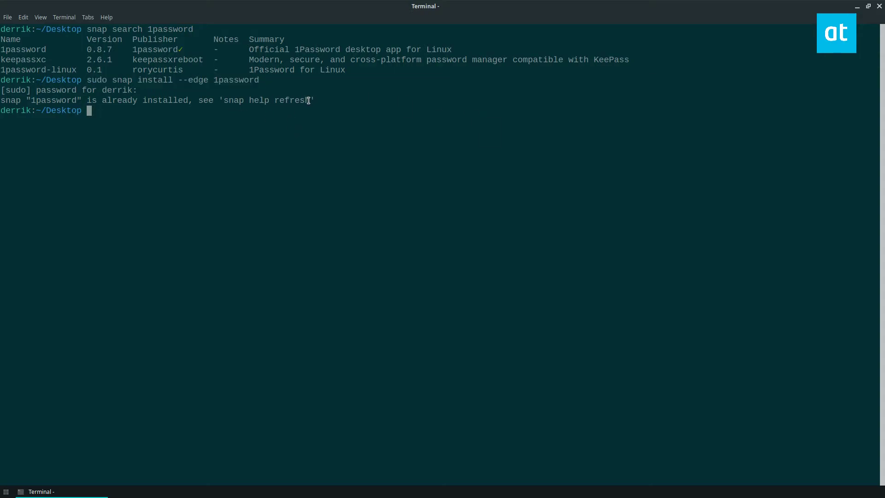
left_click_drag(309, 100, 229, 101)
Copy the article's wget command for the 1Password AppImage
left_click(317, 114)
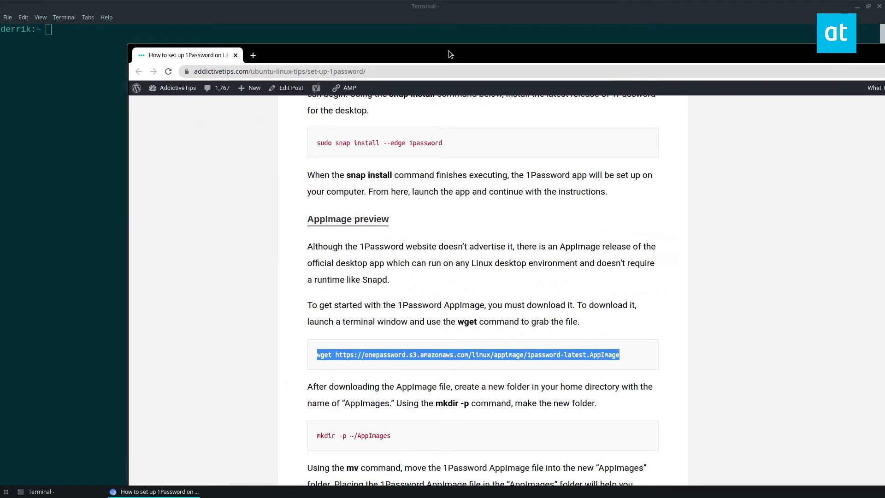
right_click(406, 356)
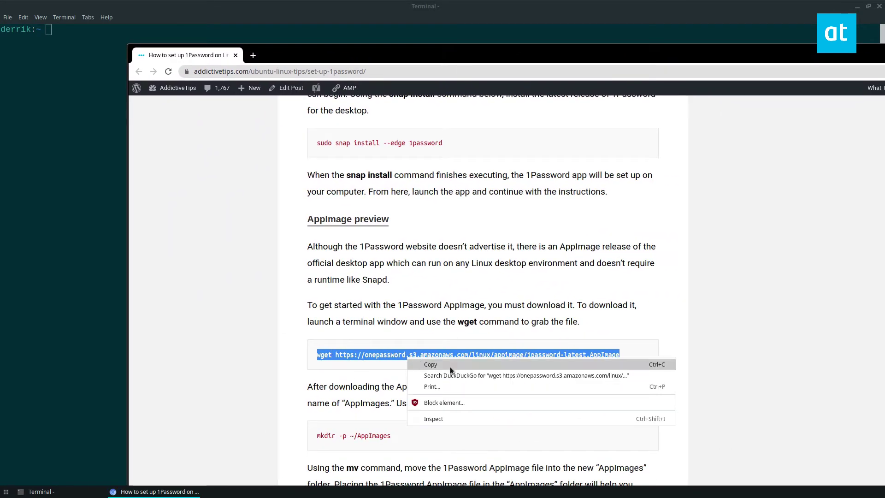
left_click(430, 365)
Paste and run the wget command to download 1password-latest.AppImage into home
left_click(63, 165)
right_click(145, 93)
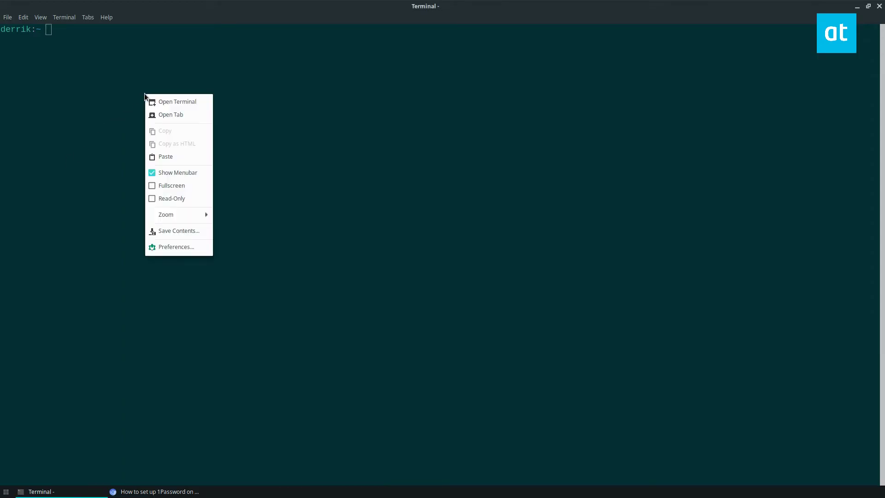
left_click(170, 158)
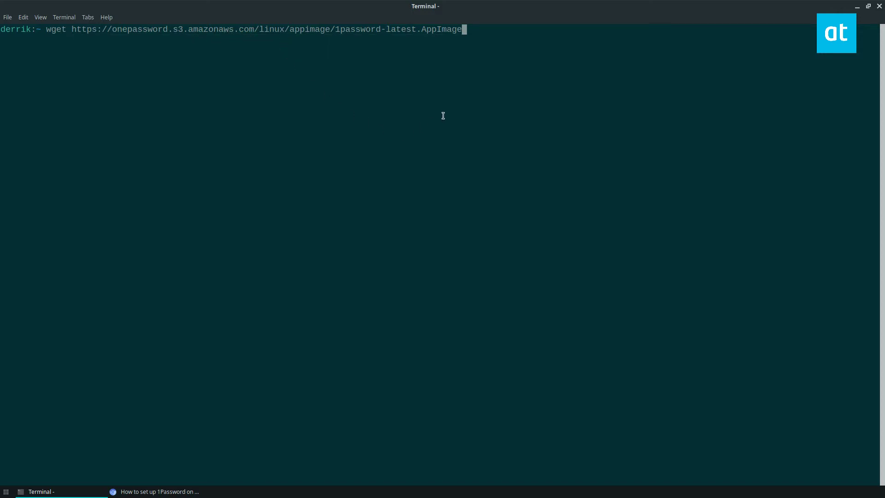
key("Return")
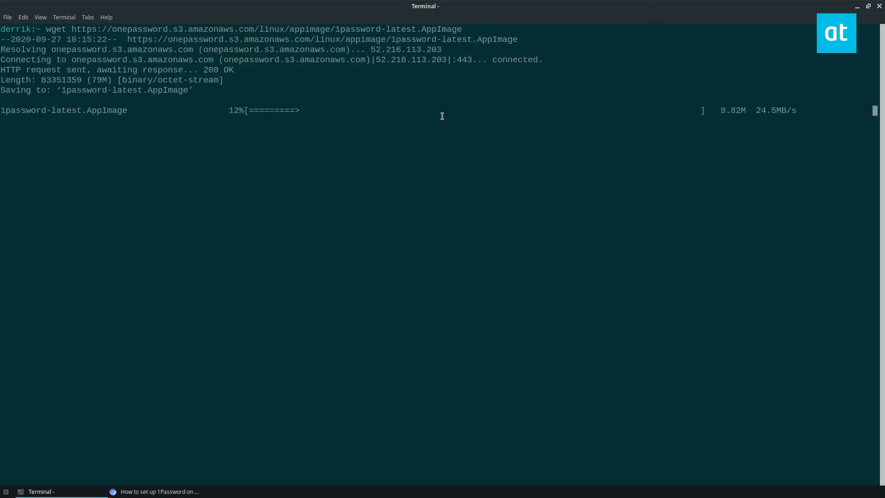
Copy 'mkdir -p ~/AppImages' from the tutorial and run it in the terminal
left_click(157, 491)
scroll(498, 310, "down", 2)
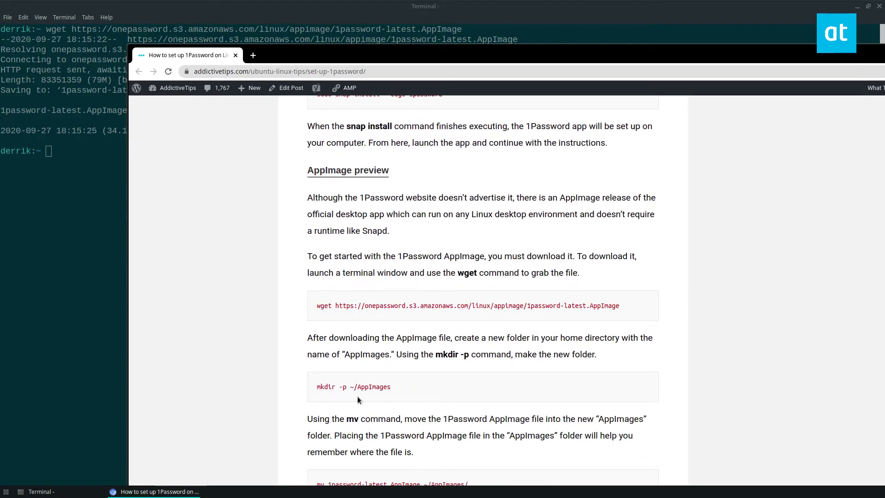
left_click_drag(391, 387, 317, 386)
left_click(88, 252)
key("ctrl+shift+v")
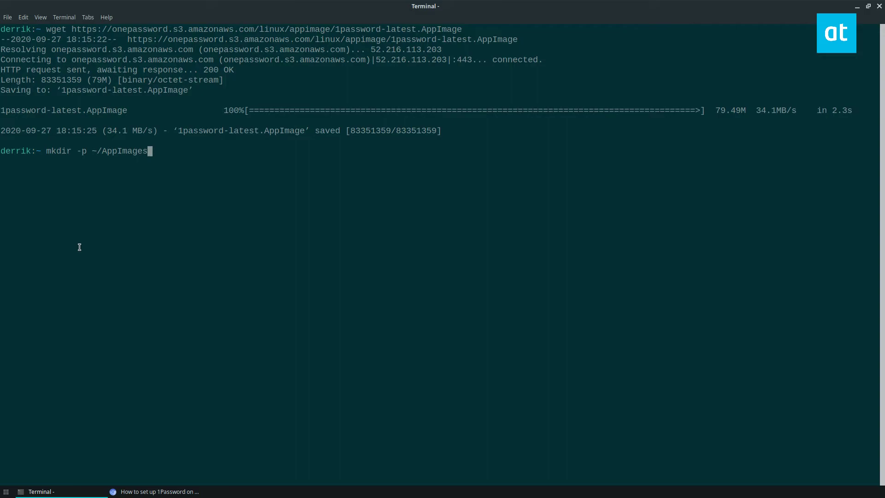
key("Return")
Copy and run 'mv 1password-latest.AppImage ~/AppImages/' in the terminal
left_click(138, 492)
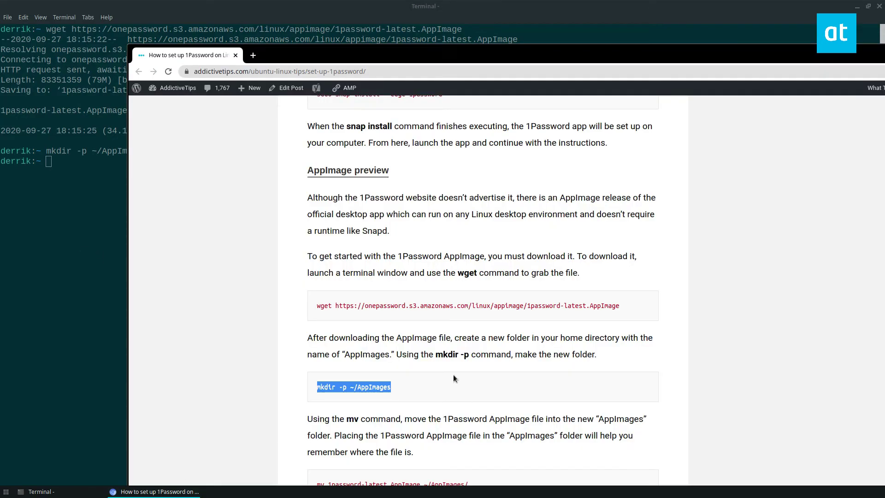
scroll(452, 374, "down", 4)
left_click_drag(486, 387, 316, 386)
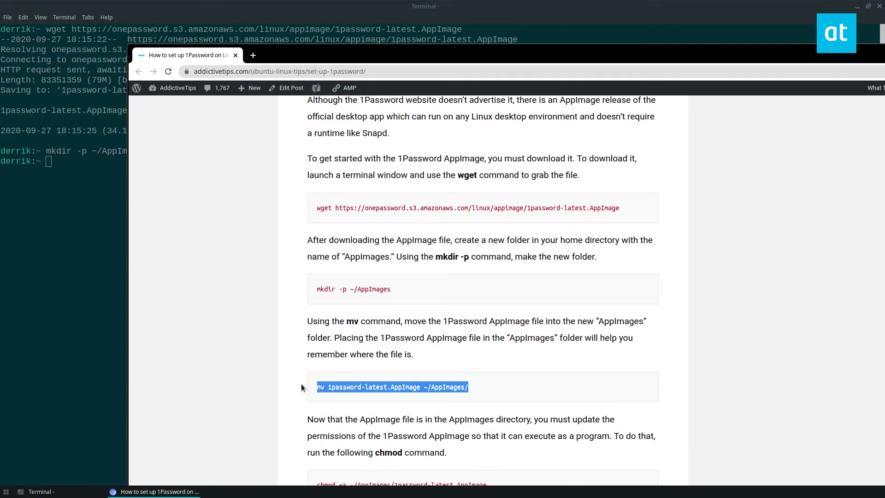
left_click(81, 283)
key("ctrl+shift+v")
key("Return")
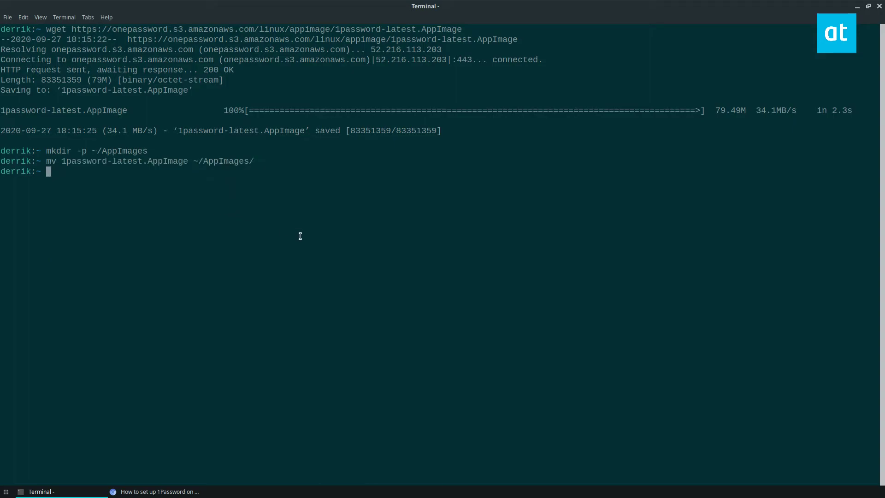
Copy and run 'chmod +x ~/AppImages/1password-latest.AppImage' to make it executable
left_click(152, 491)
scroll(412, 410, "down", 1)
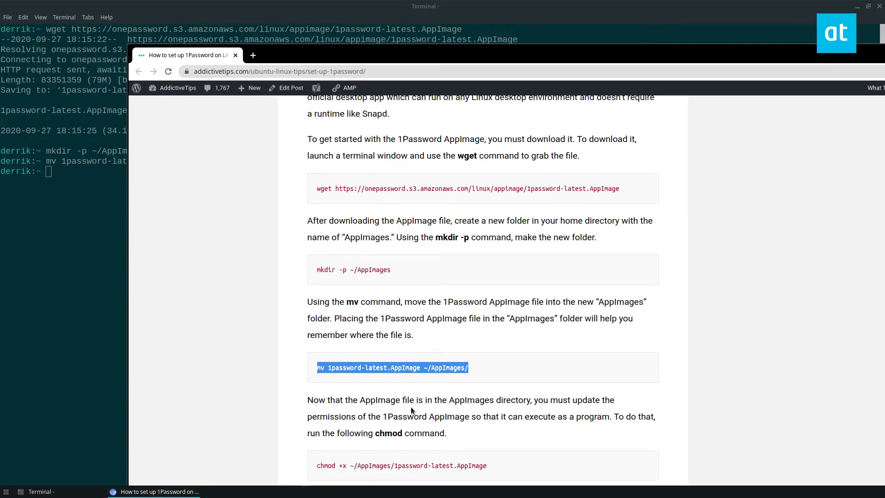
scroll(412, 410, "down", 5)
left_click_drag(505, 365, 298, 360)
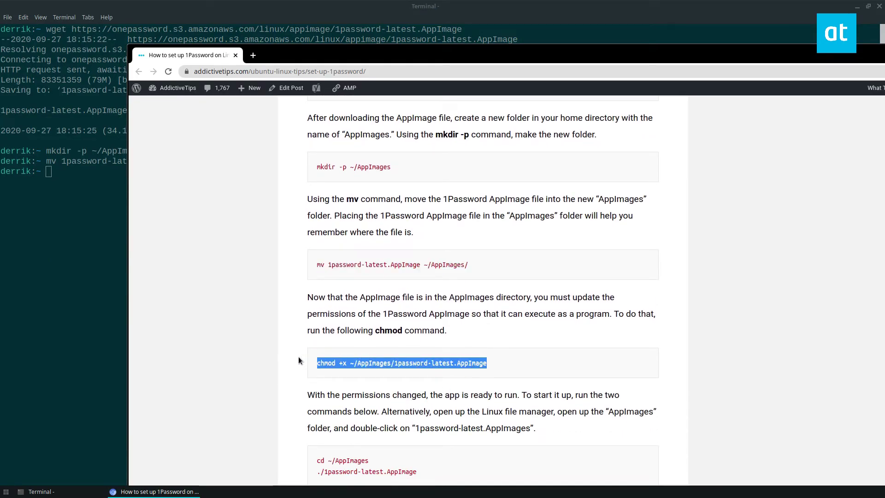
left_click(43, 251)
key("ctrl+shift+v")
key("Return")
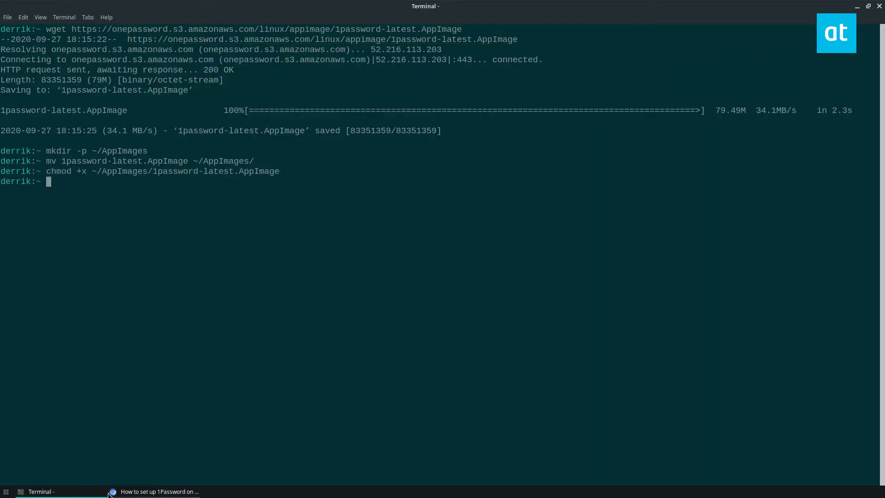
Review the tutorial's cd ~/AppImages and AppImage launch commands
left_click(141, 492)
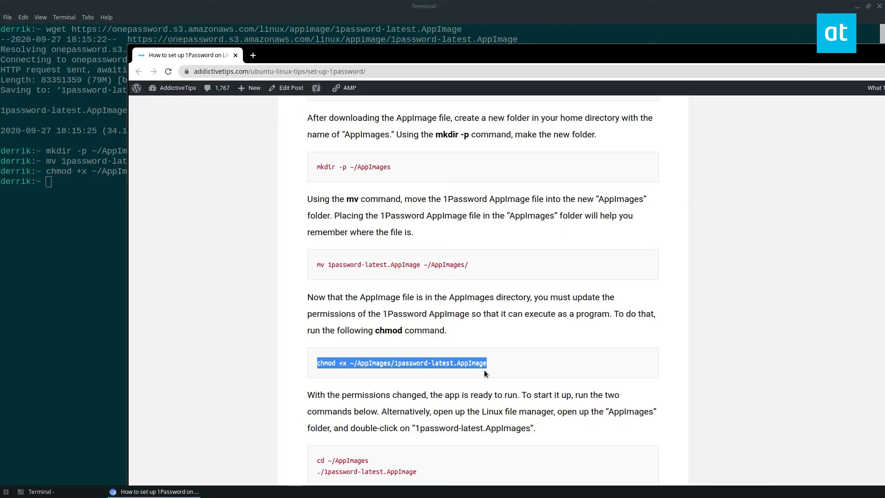
scroll(484, 370, "down", 3)
triple_click(331, 341)
left_click_drag(433, 352, 318, 350)
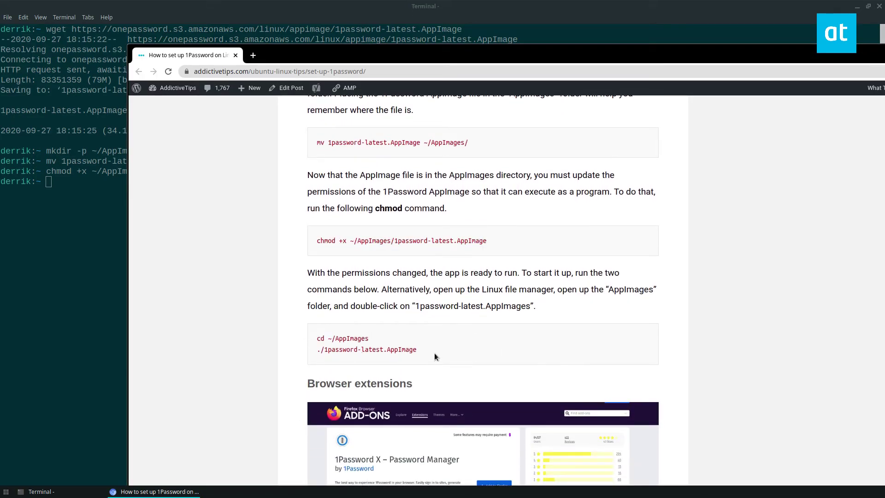
left_click(451, 356)
Open the File Manager, enter AppImages, and open 1password-latest.AppImage
left_click(6, 491)
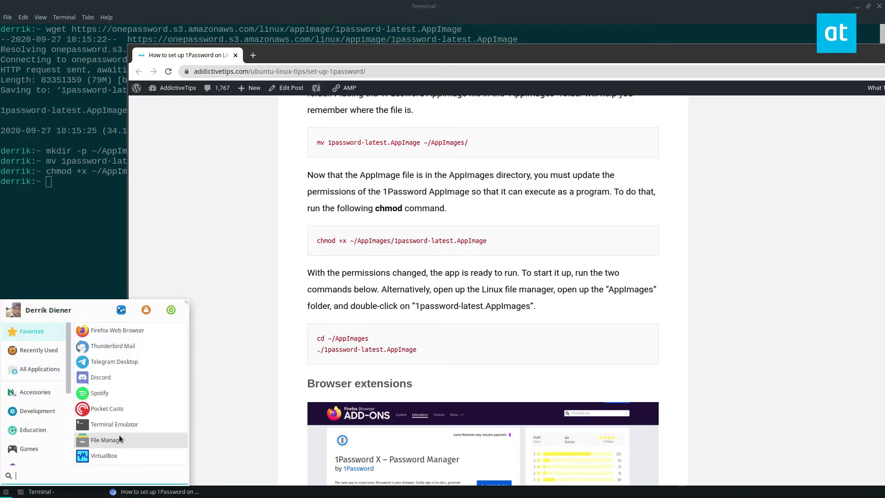
left_click(104, 444)
double_click(121, 59)
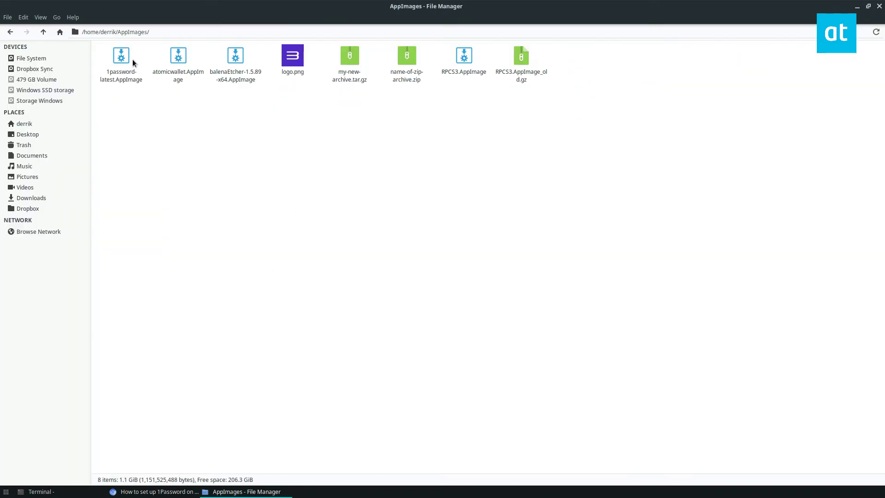
double_click(309, 6)
left_click(345, 162)
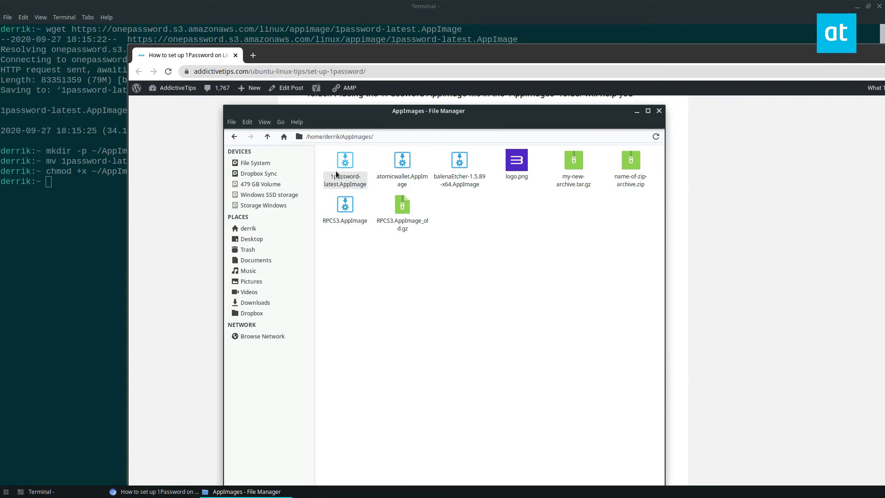
right_click(342, 159)
left_click(367, 164)
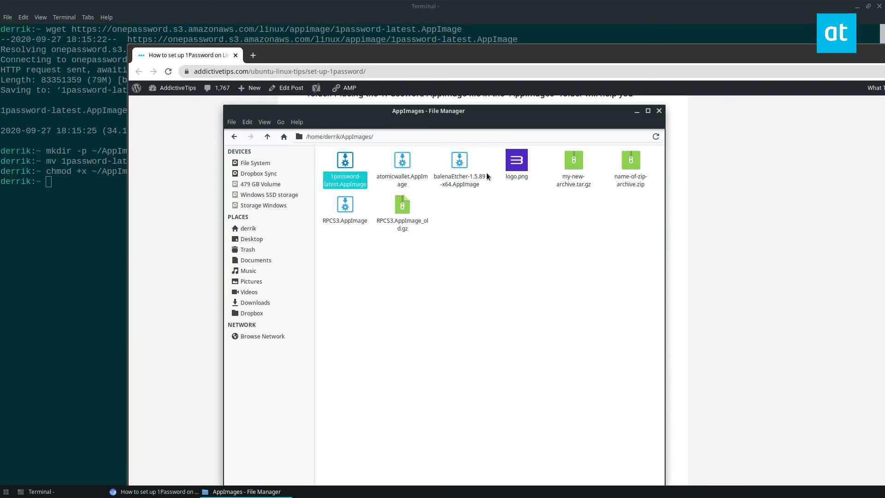
Go to the 1Password account sign-in form via manual entry, then close the app
left_click(832, 52)
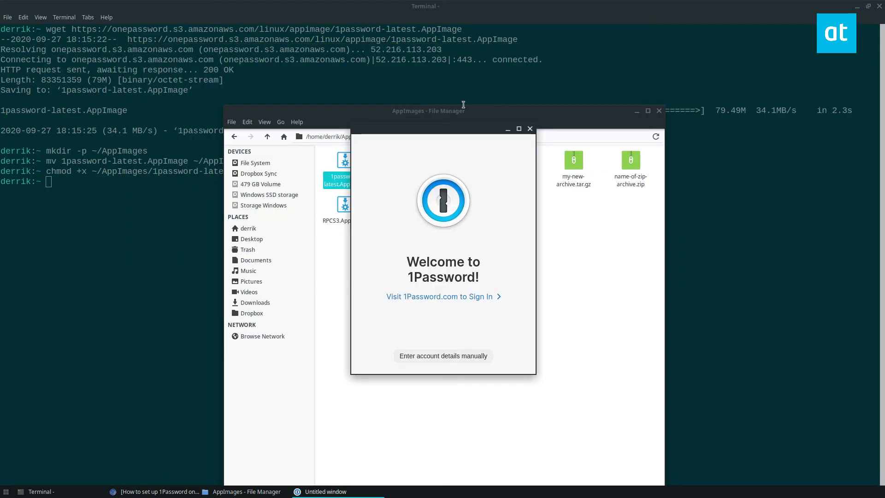
left_click(636, 111)
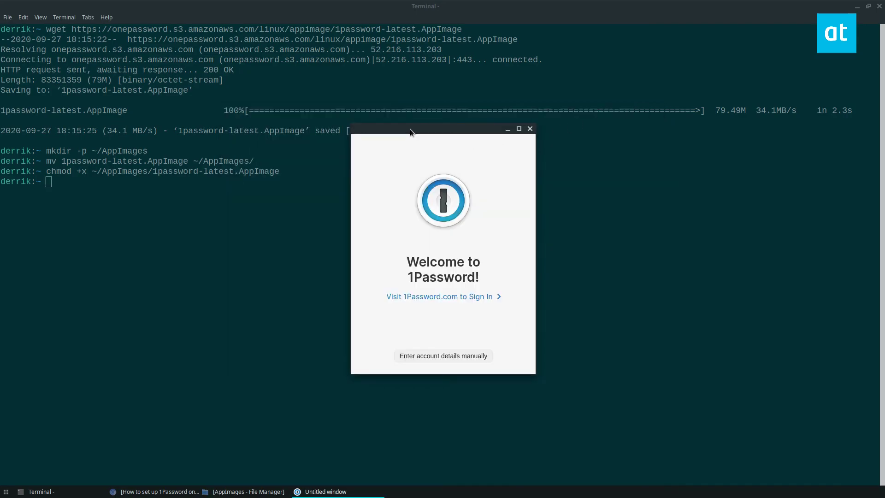
left_click_drag(409, 129, 518, 148)
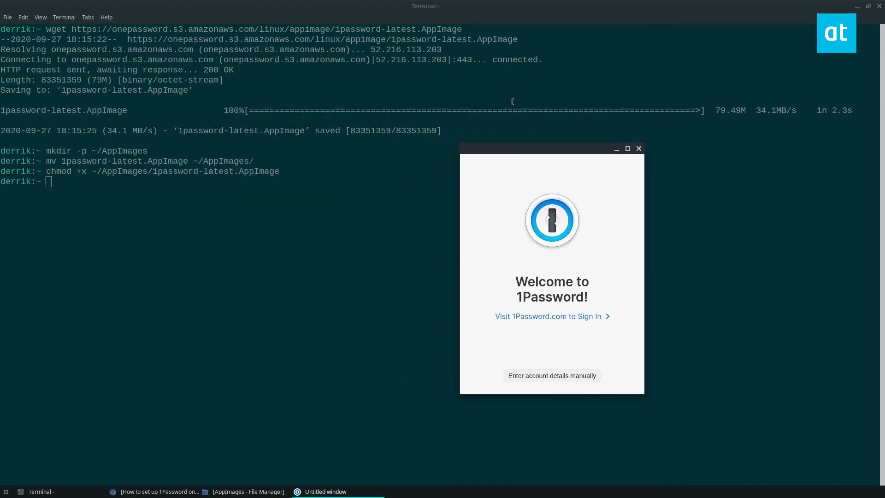
left_click(560, 376)
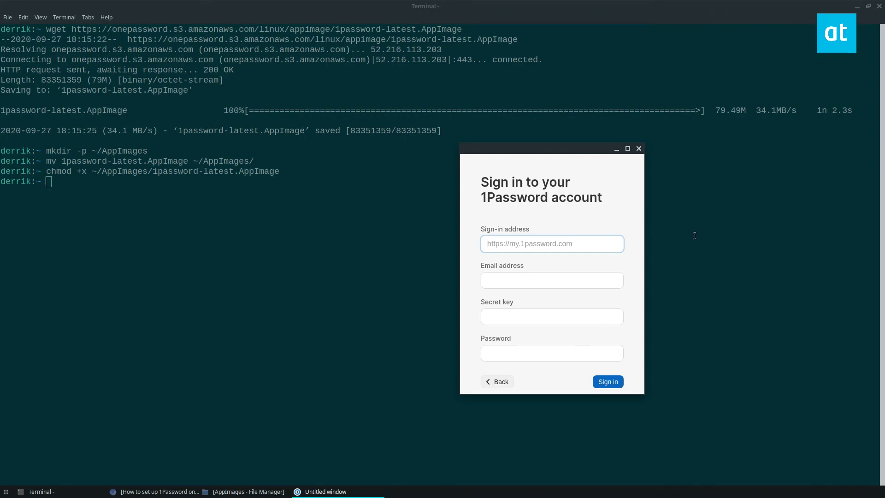
left_click(706, 294)
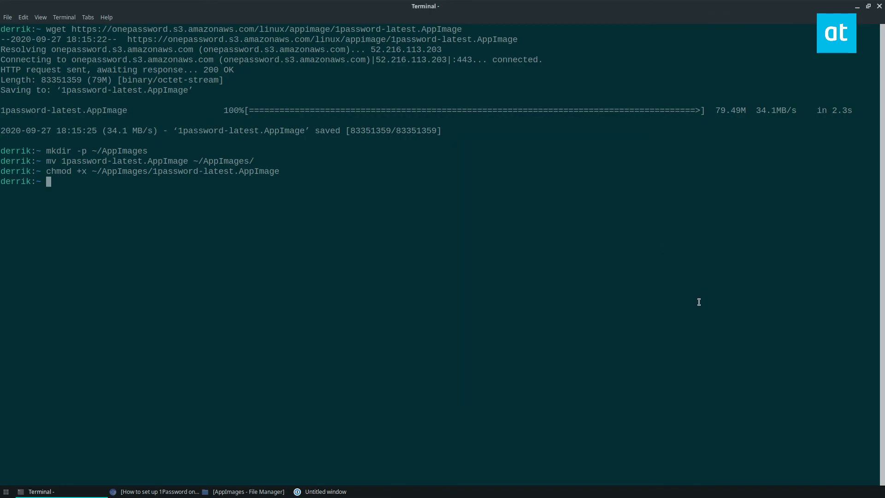
left_click(317, 495)
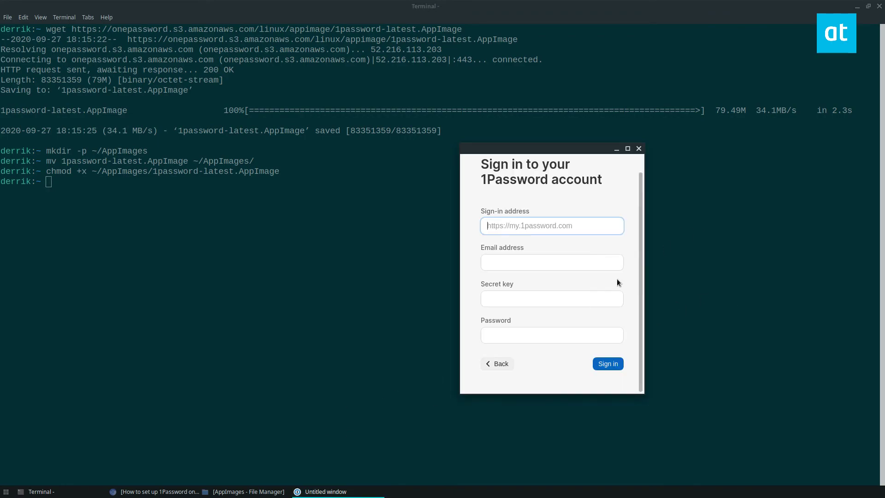
left_click(638, 148)
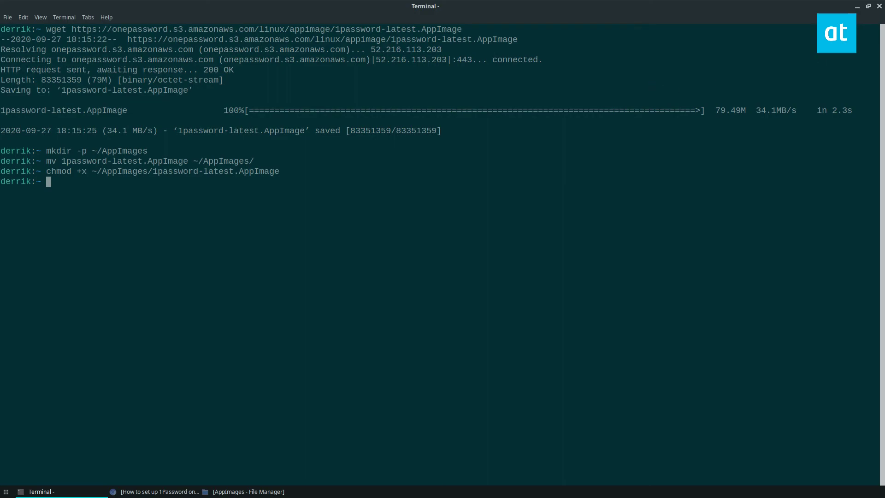
Review the AddictiveTips 1Password tutorial once more, then close that browser window
left_click(157, 491)
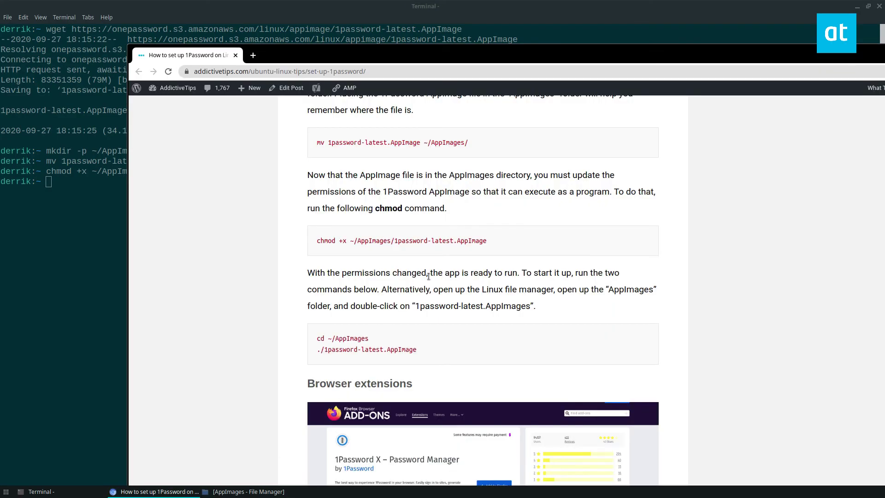
scroll(426, 282, "down", 3)
scroll(428, 277, "up", 3)
scroll(431, 270, "up", 4)
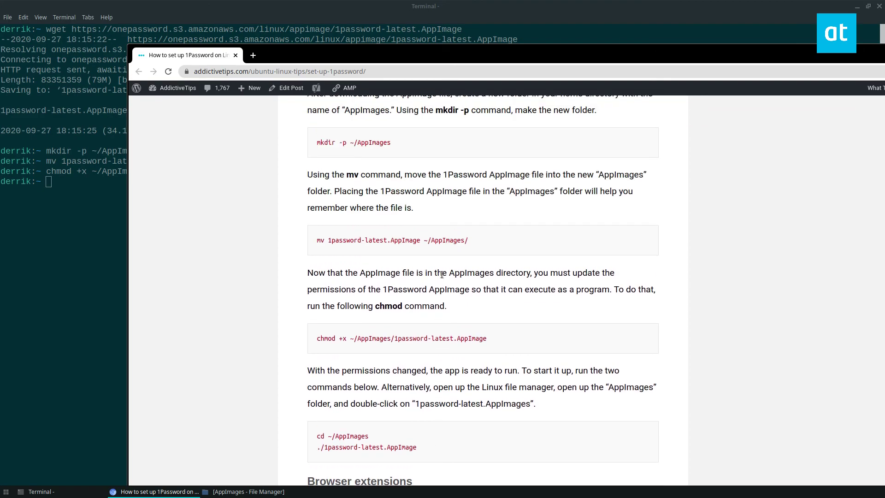
scroll(434, 259, "up", 2)
scroll(434, 259, "up", 2)
key("ctrl+w")
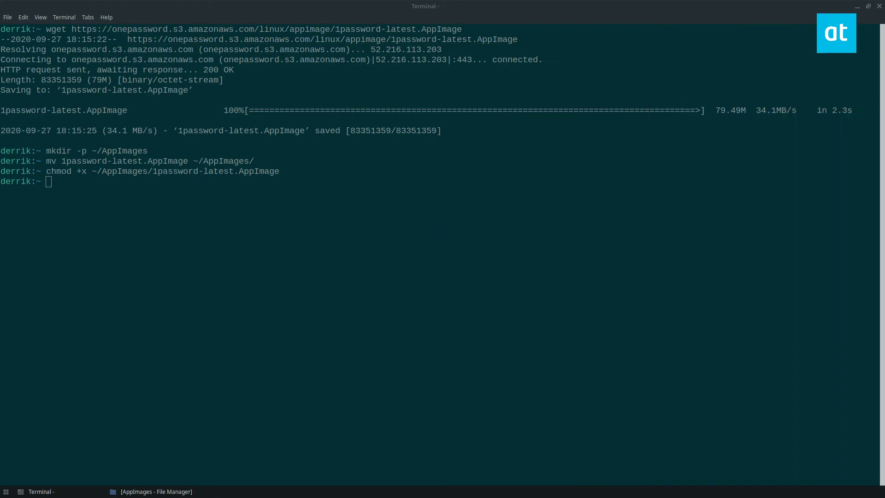